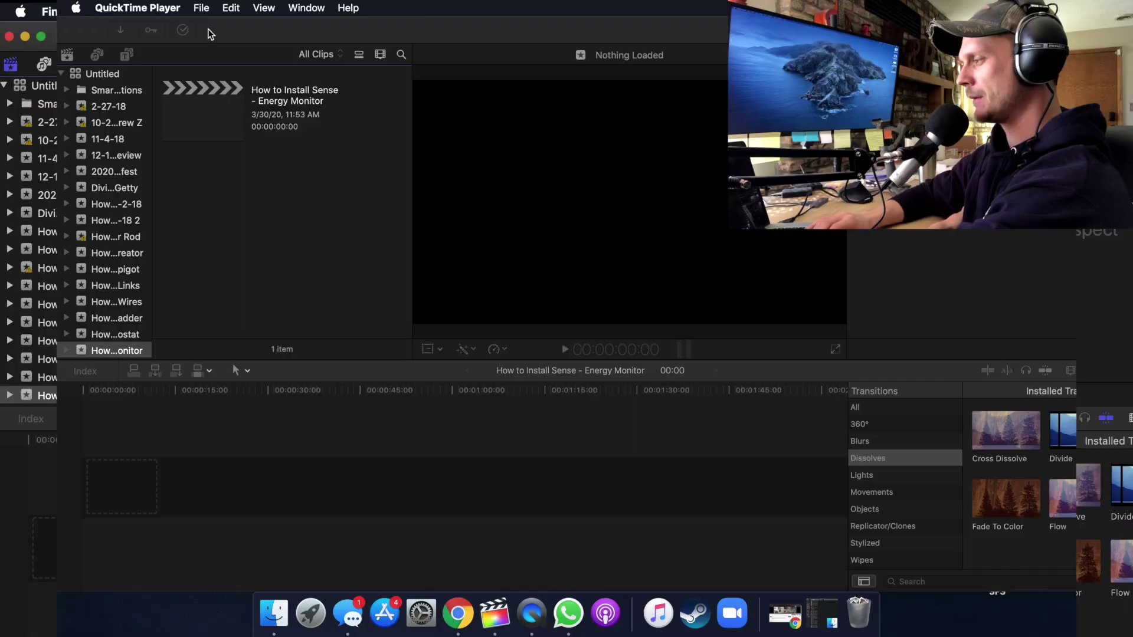
Open Final Cut Pro's File menu for the empty 'How to Install Sense - Energy Monitor' project
click(202, 8)
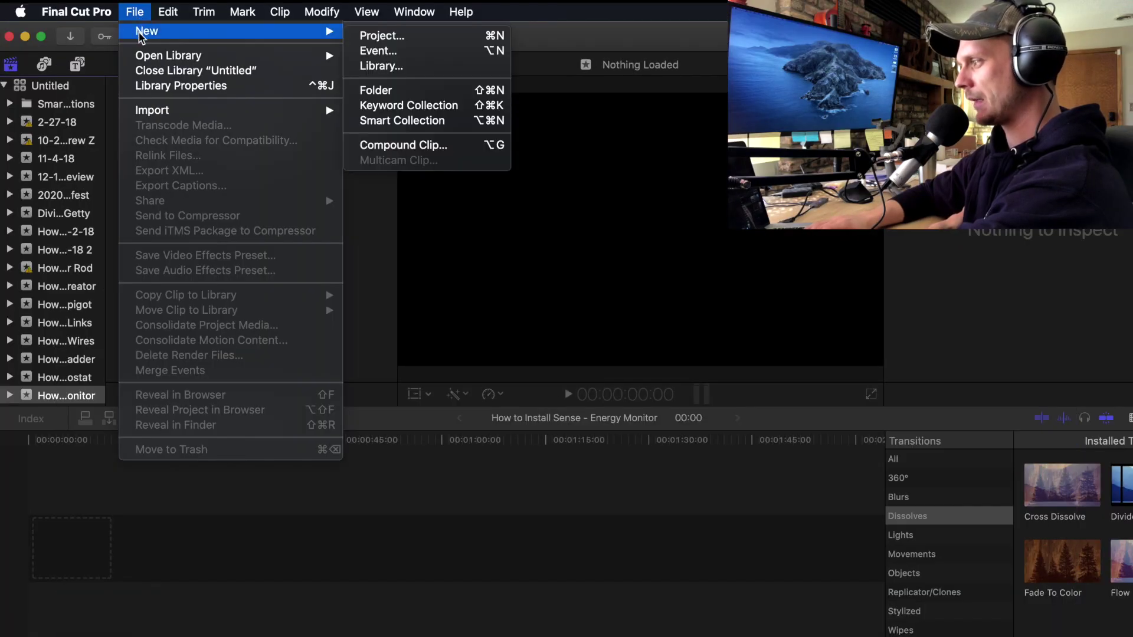
mouse_move(153, 110)
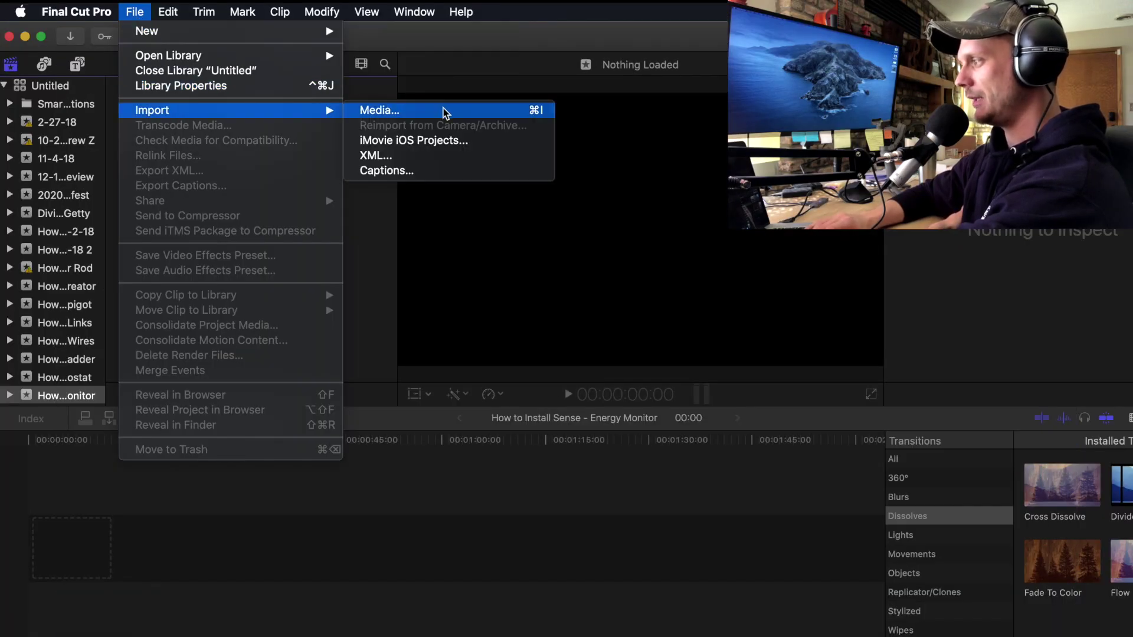
Open the Import Media window on the Sea Bass Gen 2 drive
click(445, 112)
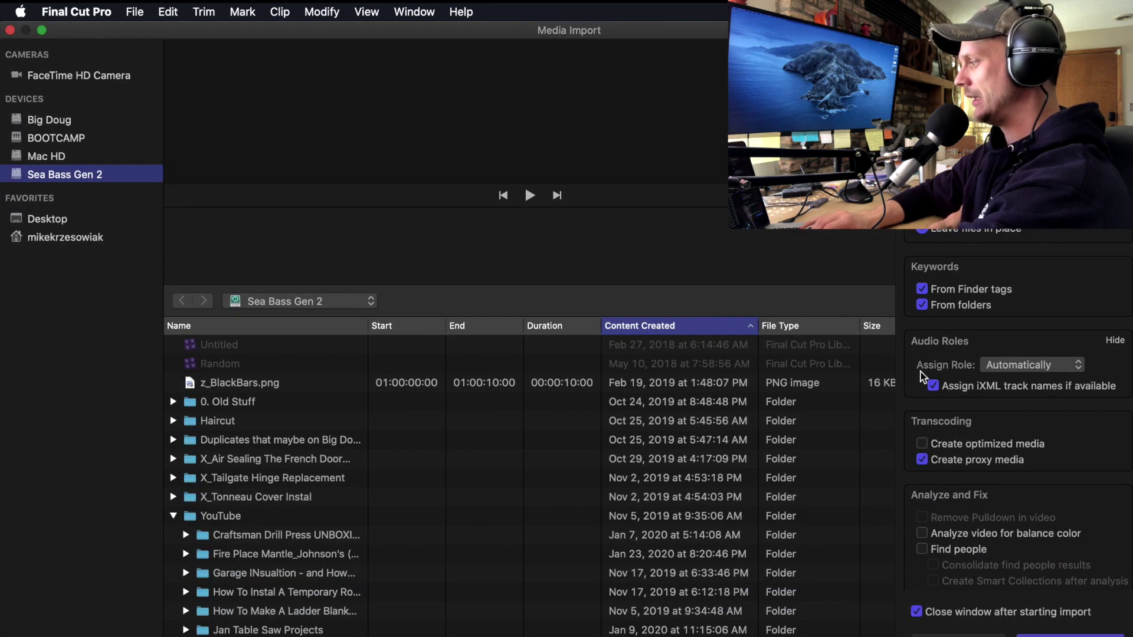
scroll(931, 515, down, 2)
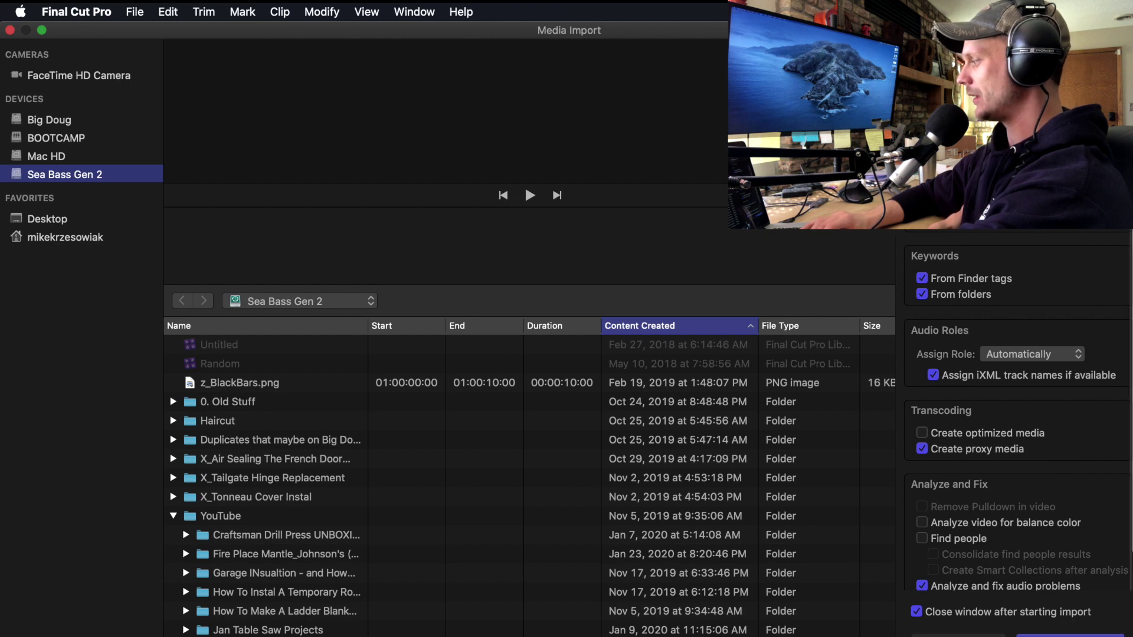
scroll(1018, 486, down, 3)
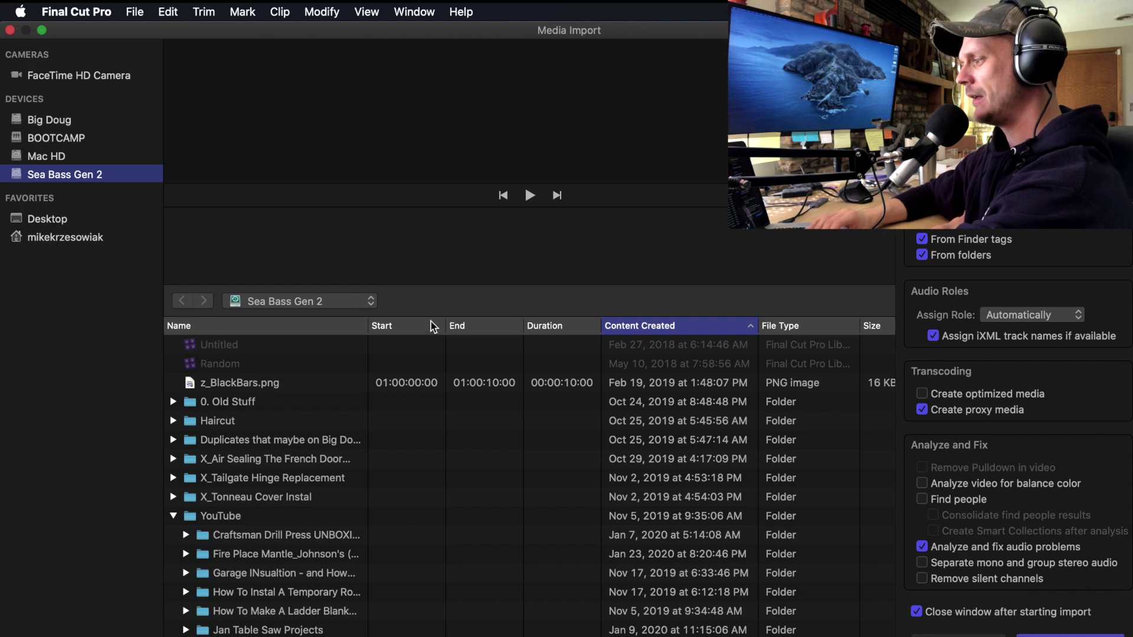
scroll(282, 506, down, 5)
scroll(282, 507, down, 5)
scroll(283, 507, down, 5)
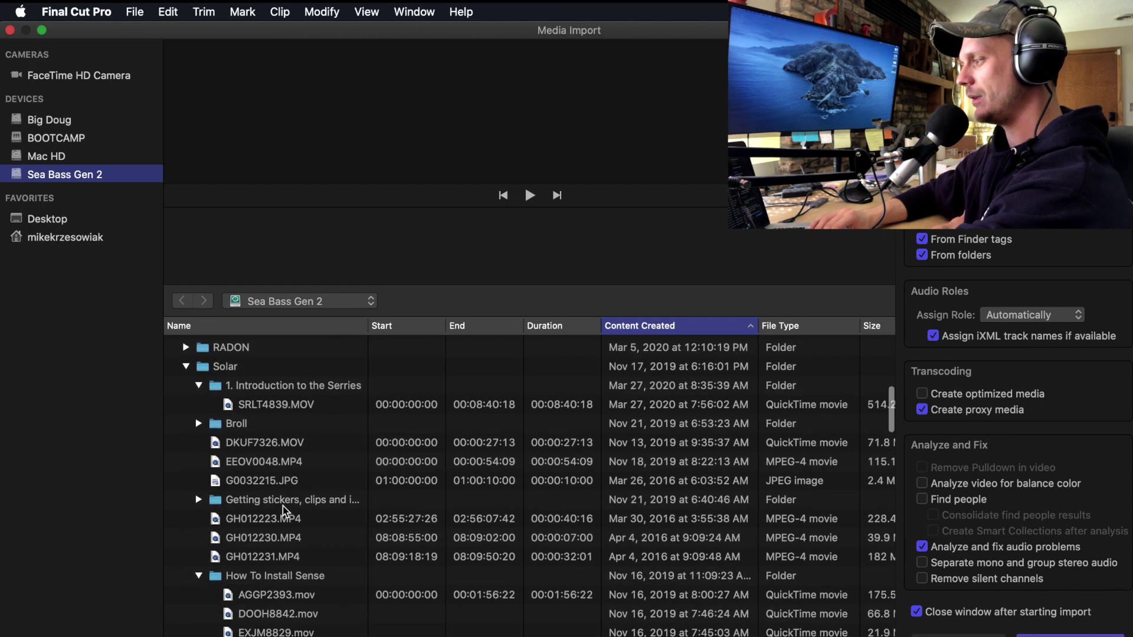
scroll(283, 507, down, 5)
scroll(282, 507, down, 5)
scroll(283, 507, down, 3)
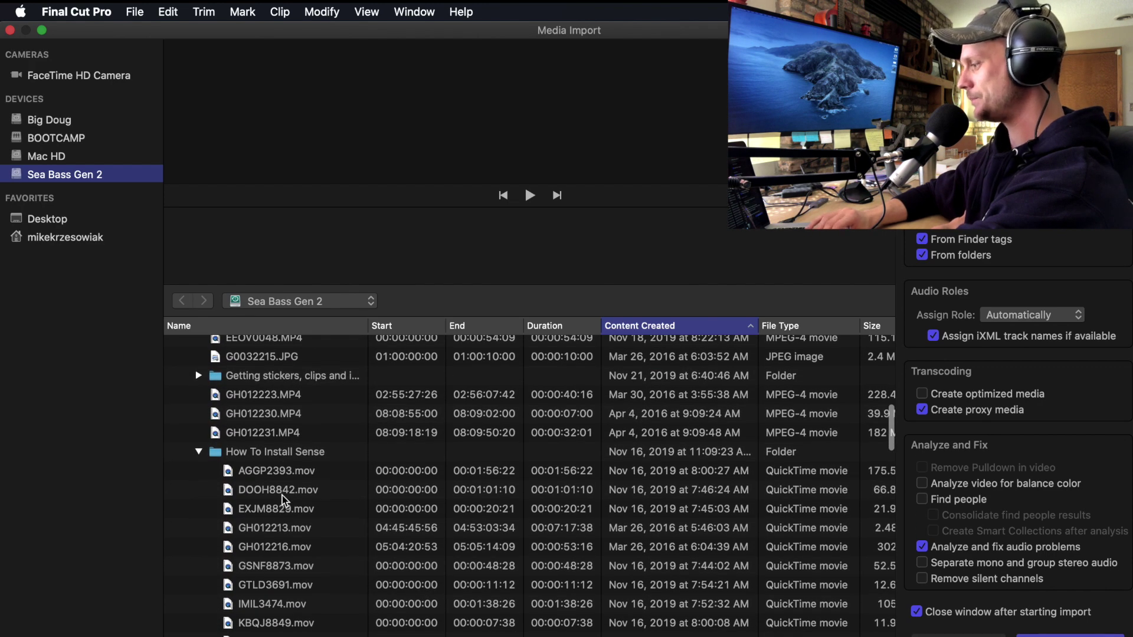
scroll(283, 507, down, 5)
scroll(284, 501, down, 2)
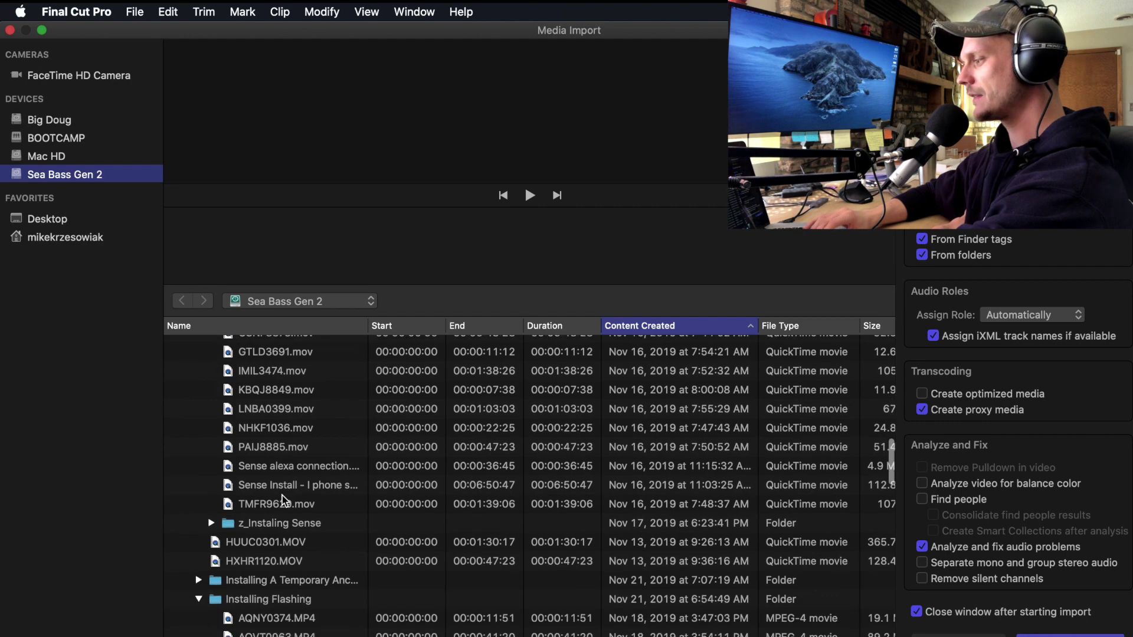
Preview AYAS0980.MP4 in the z_Instaling Sense folder and import it
click(211, 525)
scroll(248, 525, down, 2)
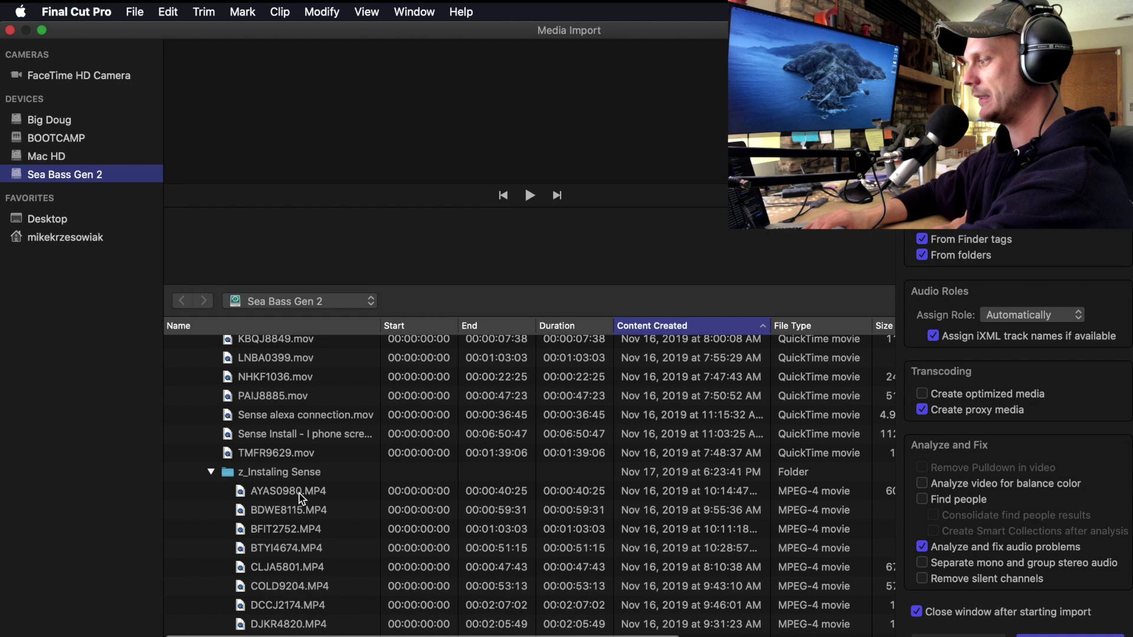
click(302, 492)
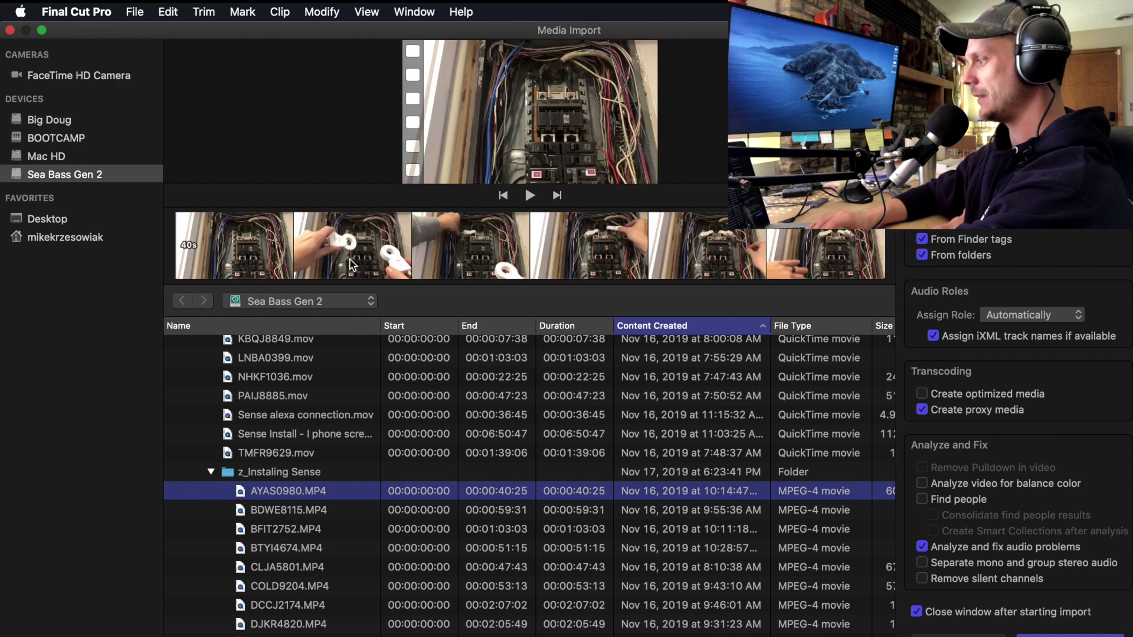
click(535, 245)
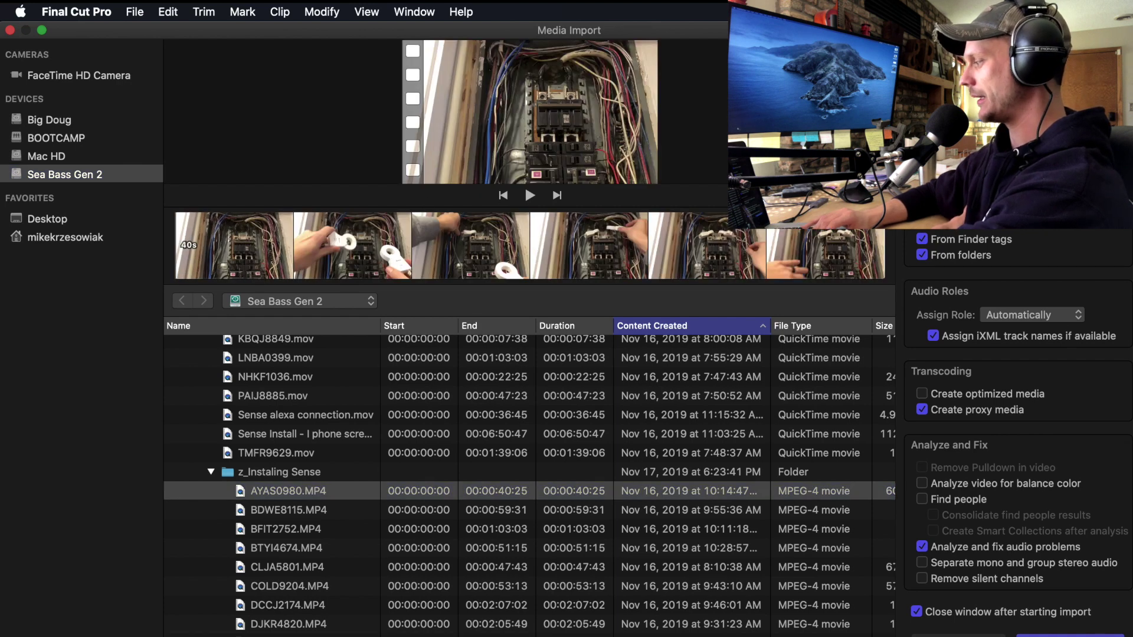
key(Return)
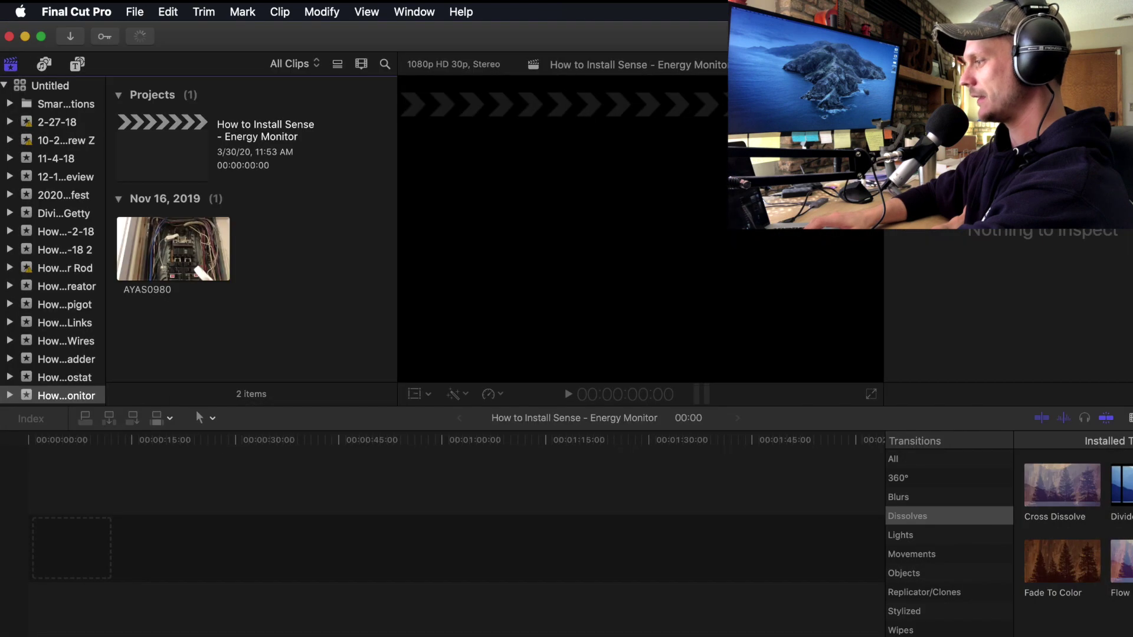
Preview the imported AYAS0980 clip and add it to the project timeline
click(169, 257)
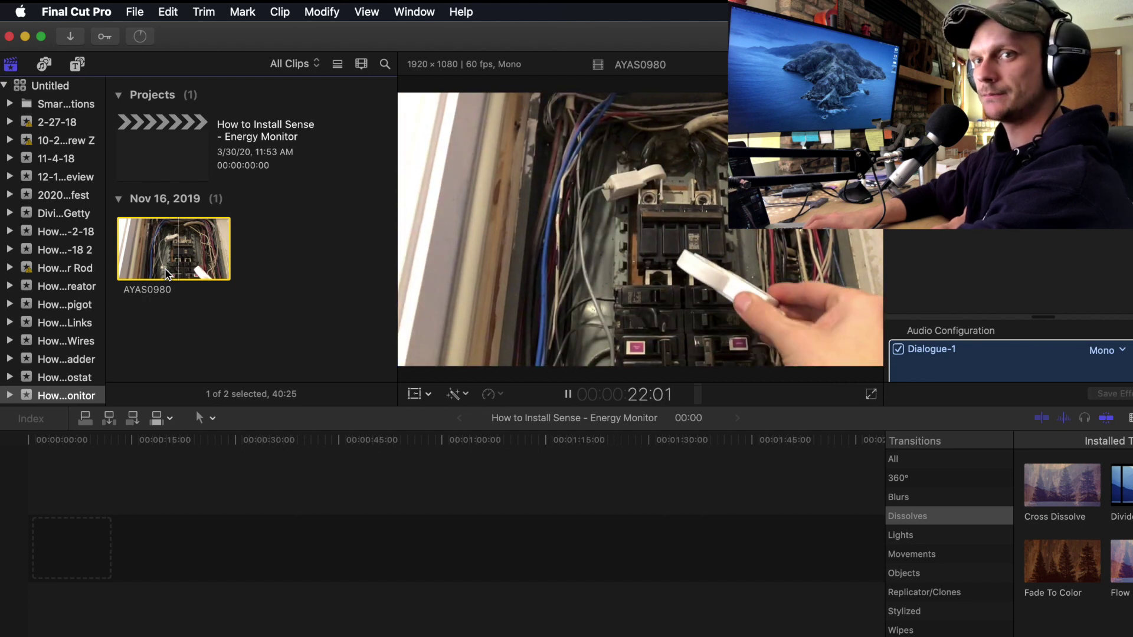
key(s)
drag(163, 249, 103, 550)
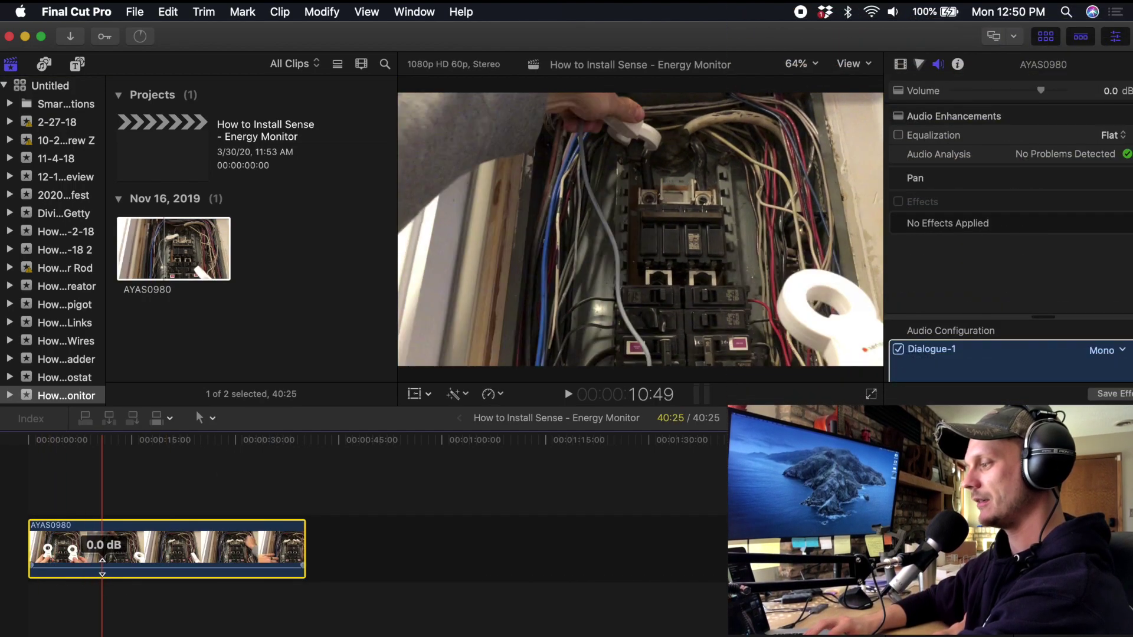
Raise the clip's volume to 12 dB and play it back to check the audio
drag(103, 556, 107, 536)
click(66, 581)
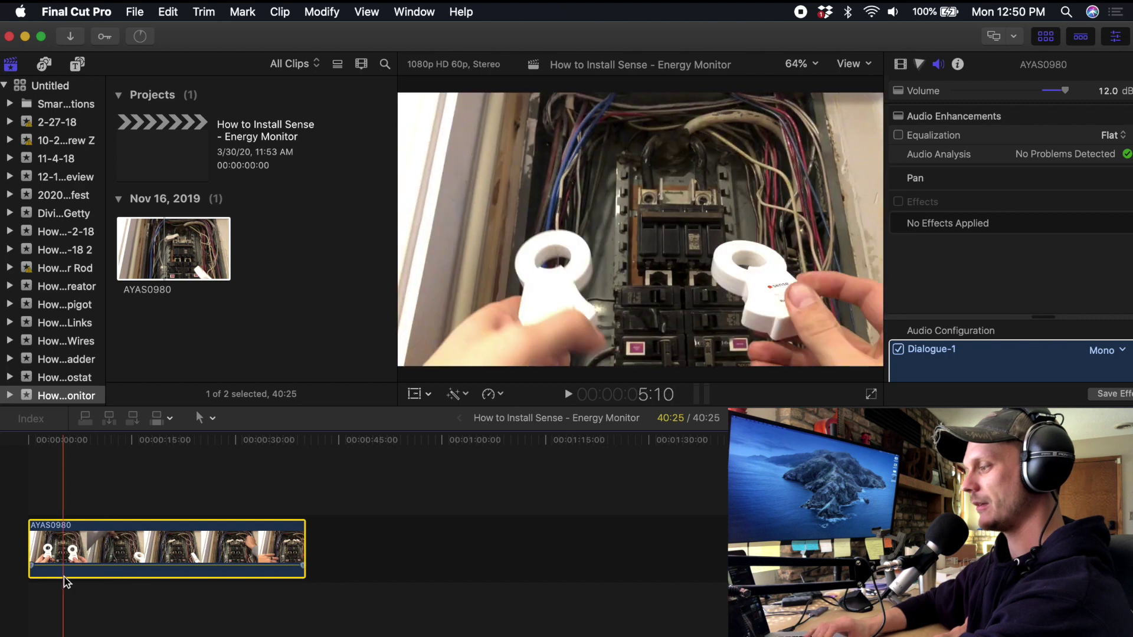
key(space)
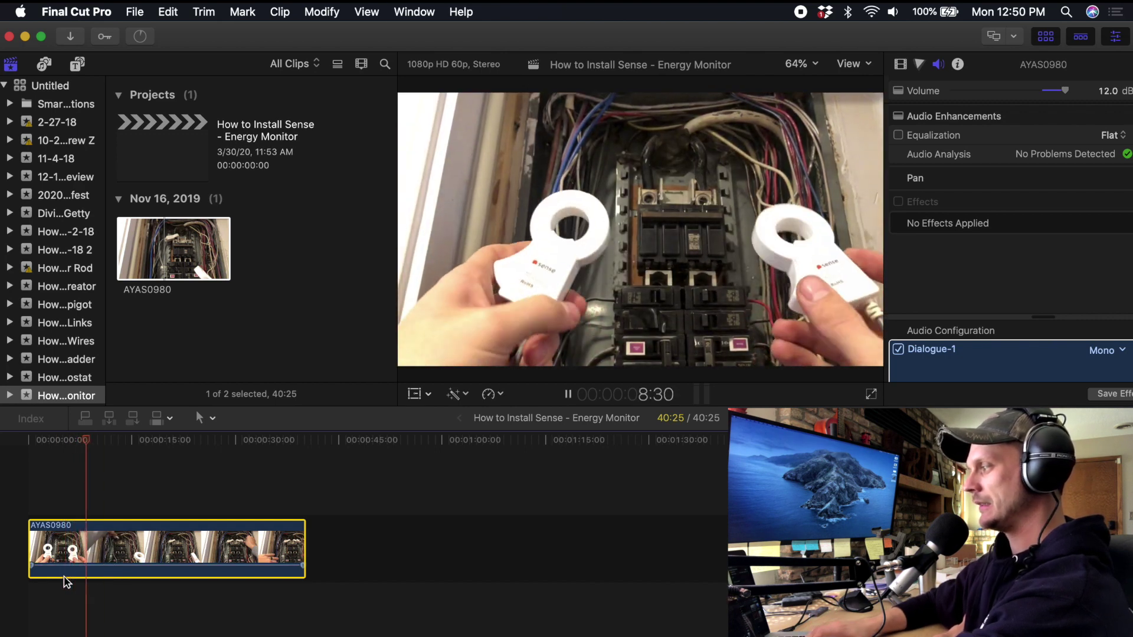
key(space)
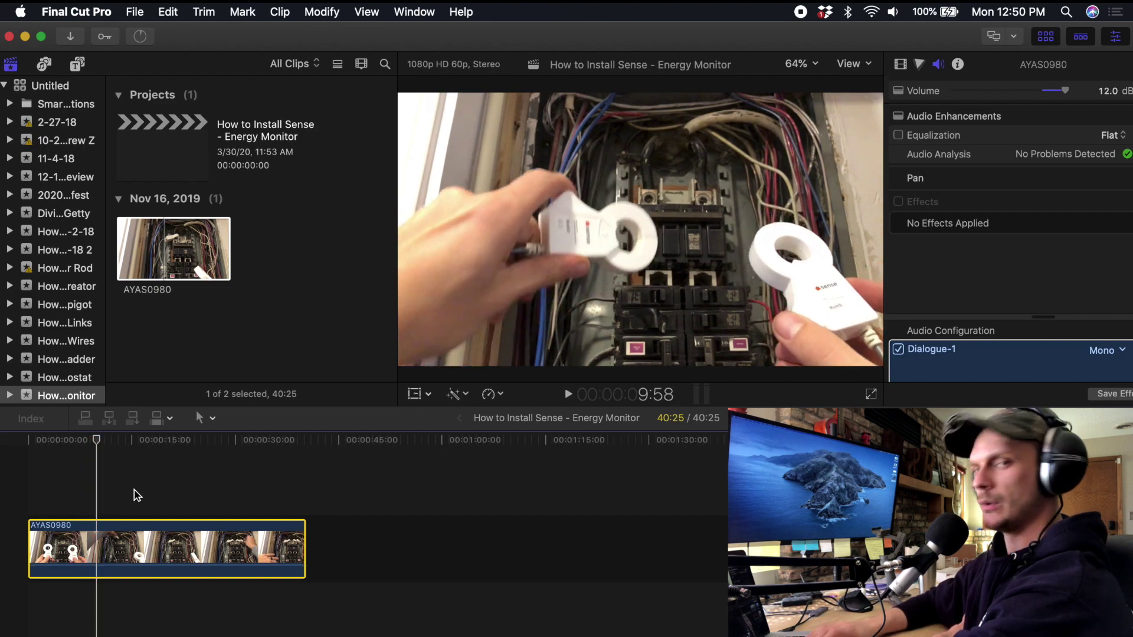
key(super+Tab)
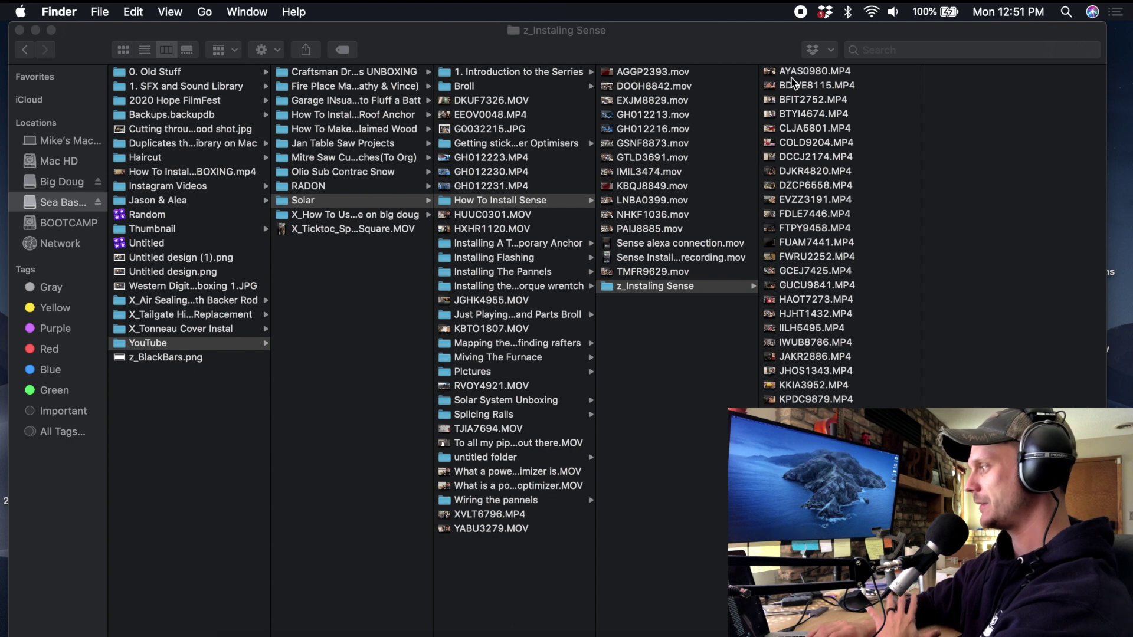
Select AYAS0980.MP4 in Finder to show its 60.4 MB MPEG-4 movie preview
click(795, 72)
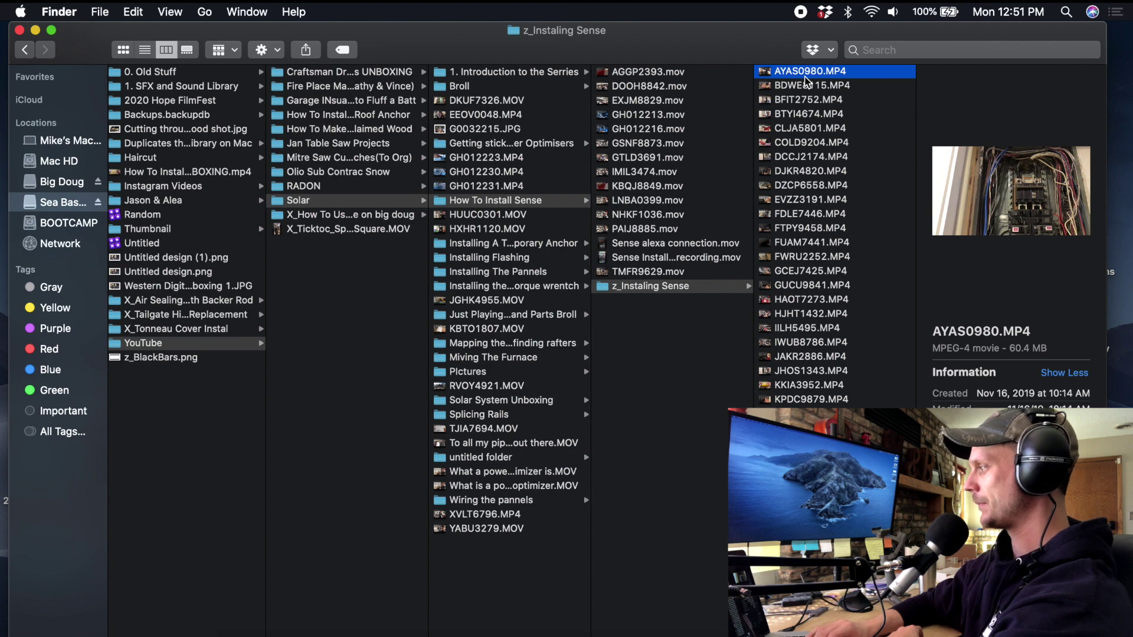
double_click(808, 72)
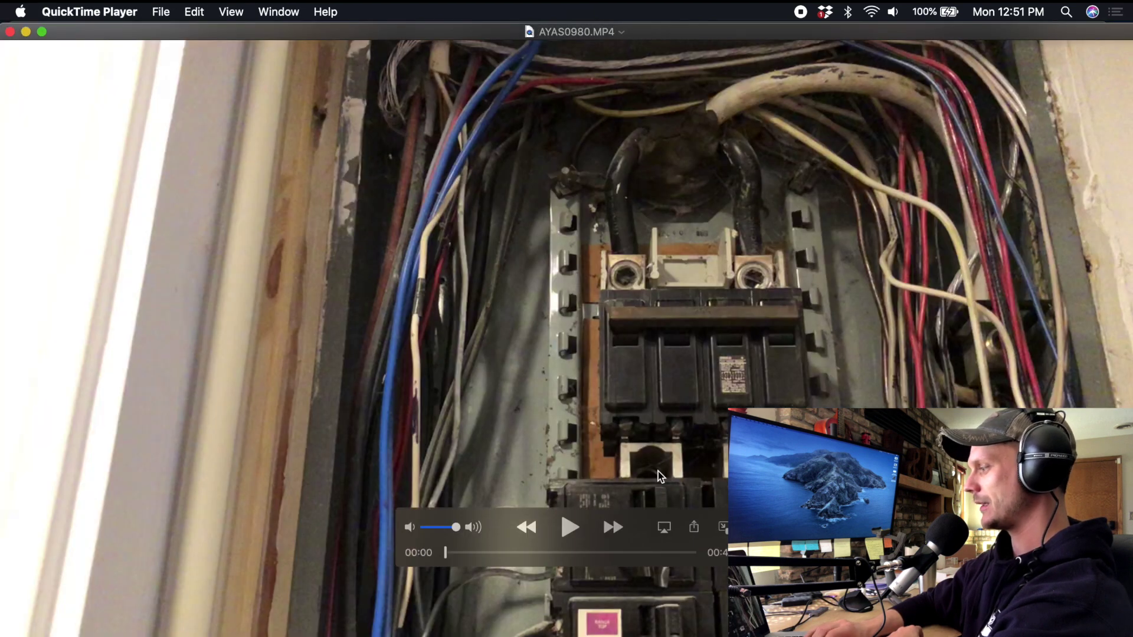
click(569, 529)
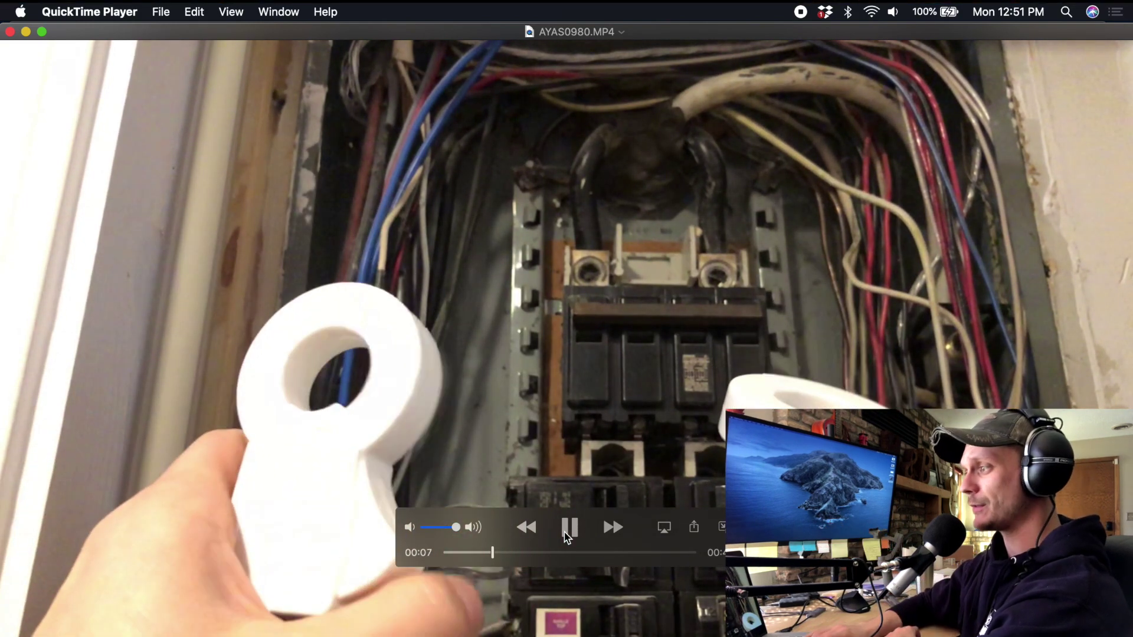
click(10, 32)
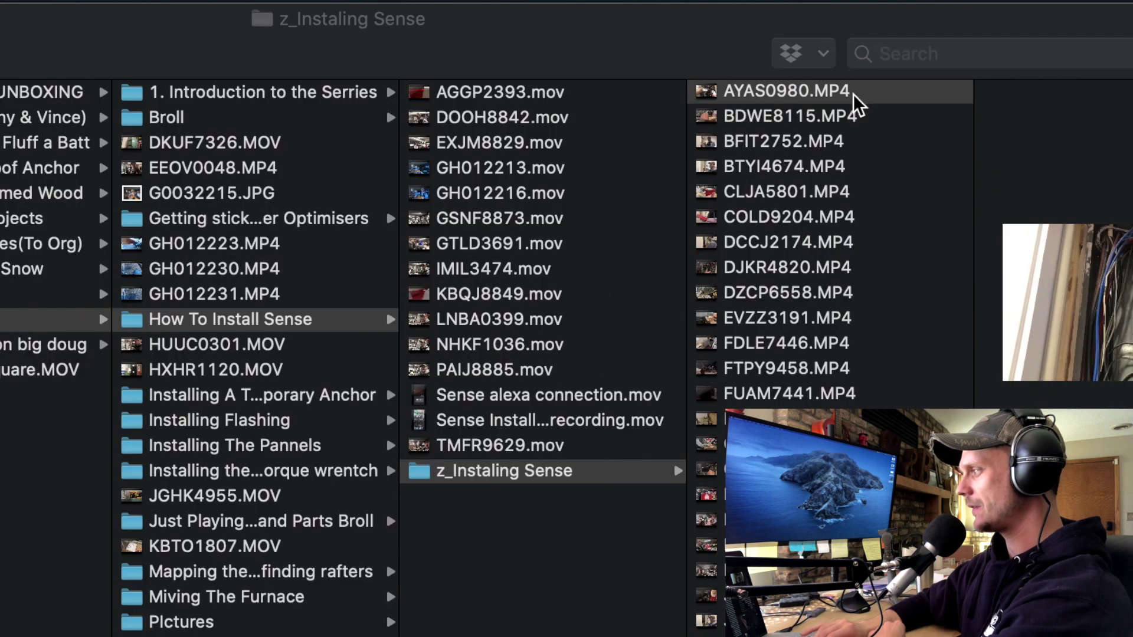
Rename AYAS0980.MP4 to AYAS0980.mov and confirm using the .mov extension
click(855, 97)
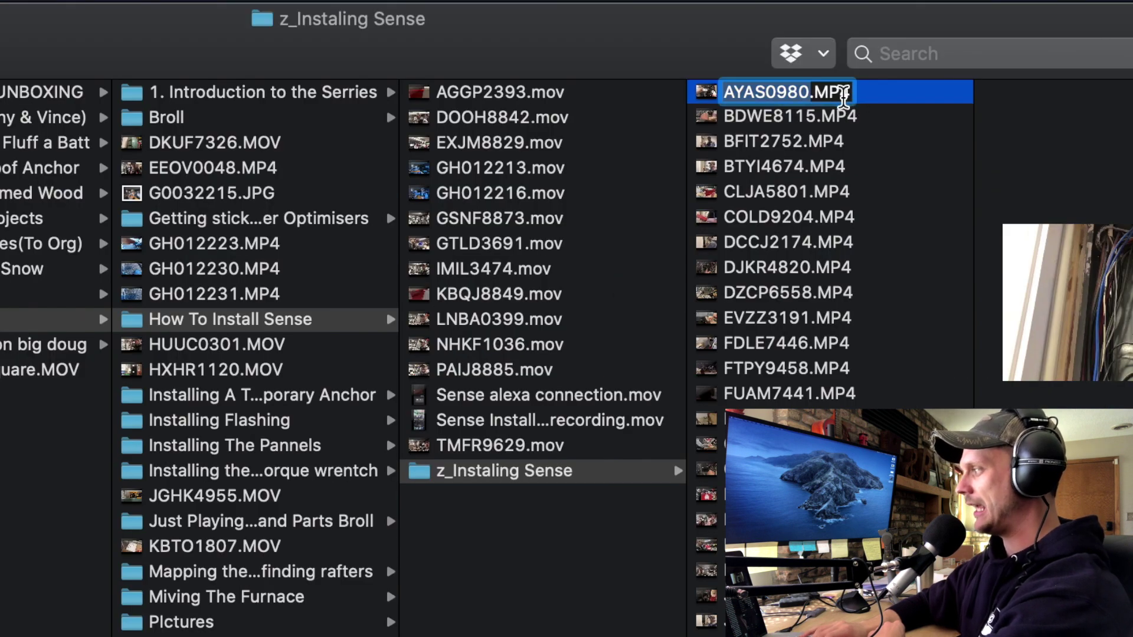
click(848, 92)
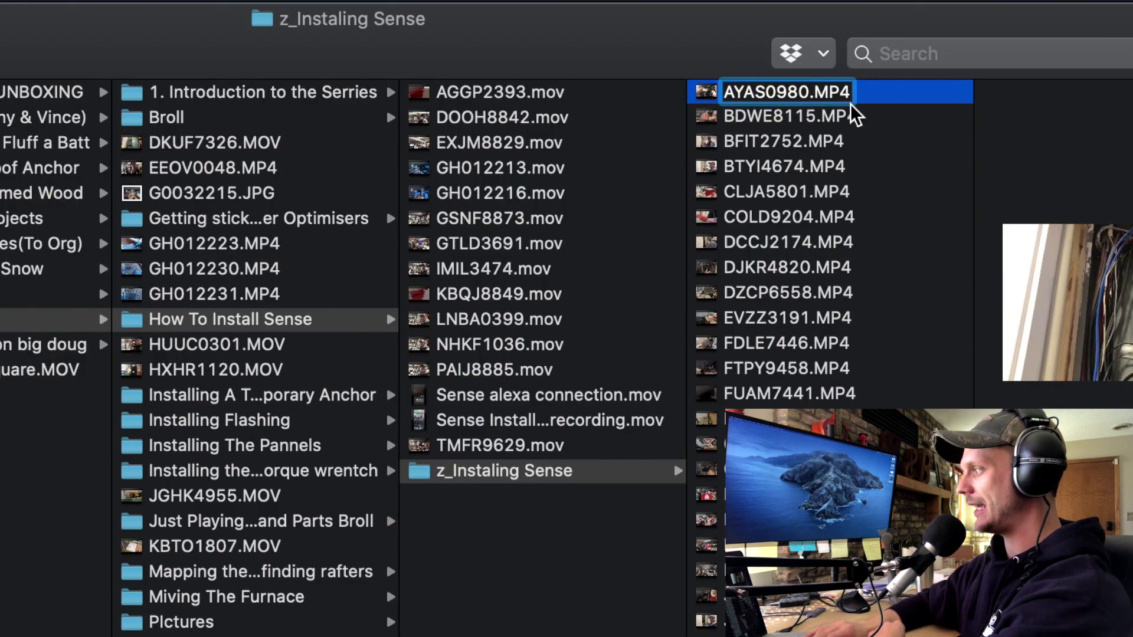
key(BackSpace)
key(BackSpace)
key(BackSpace)
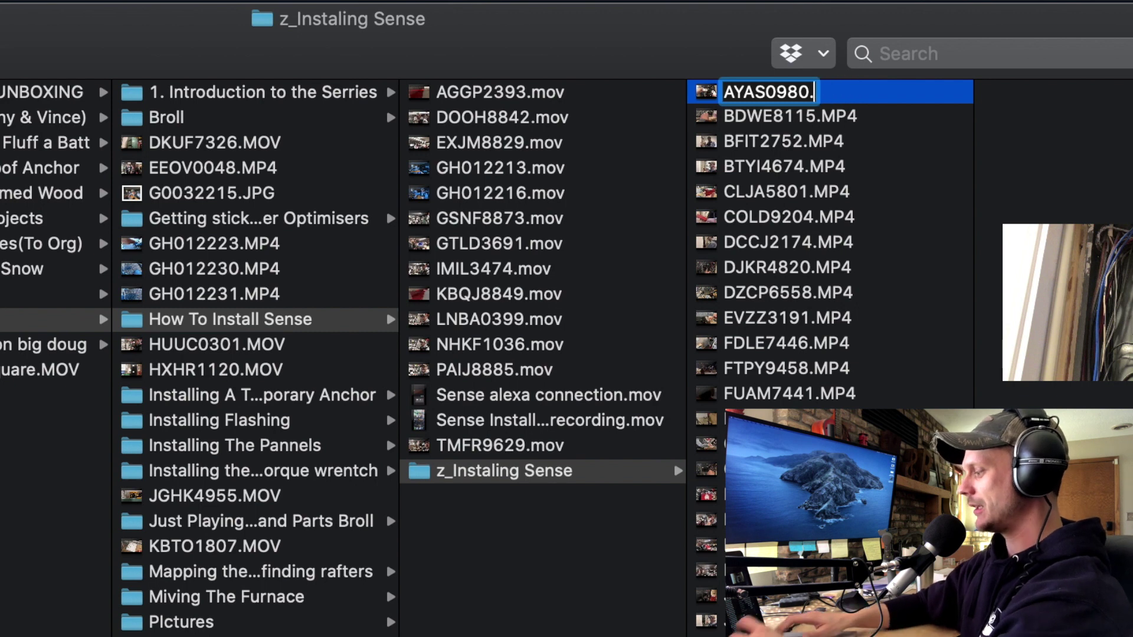
text(mov)
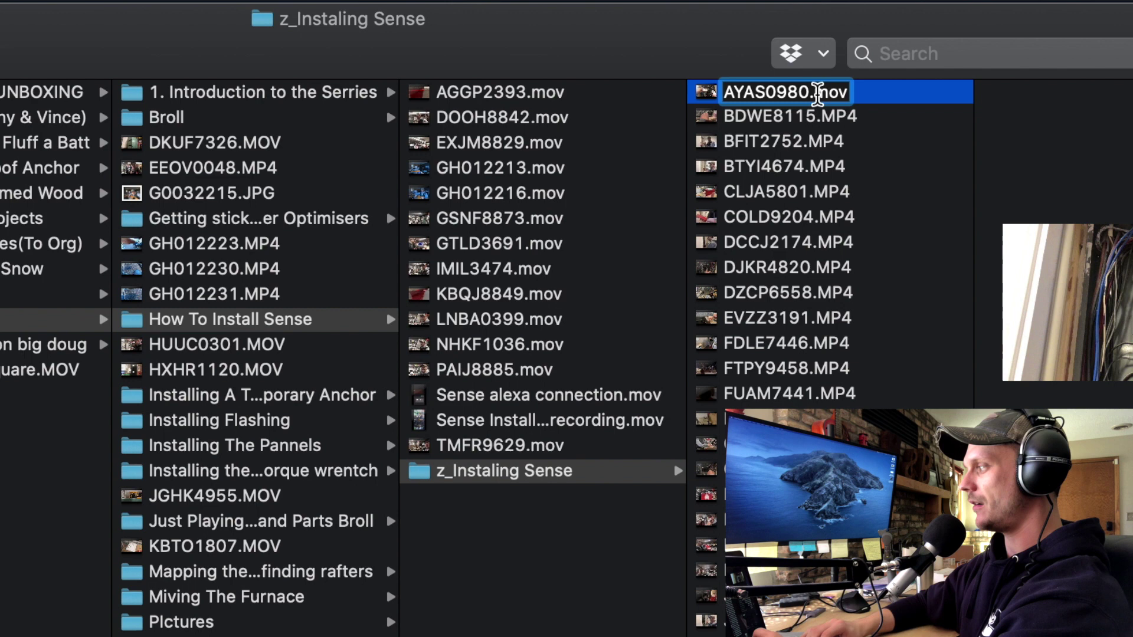
double_click(830, 92)
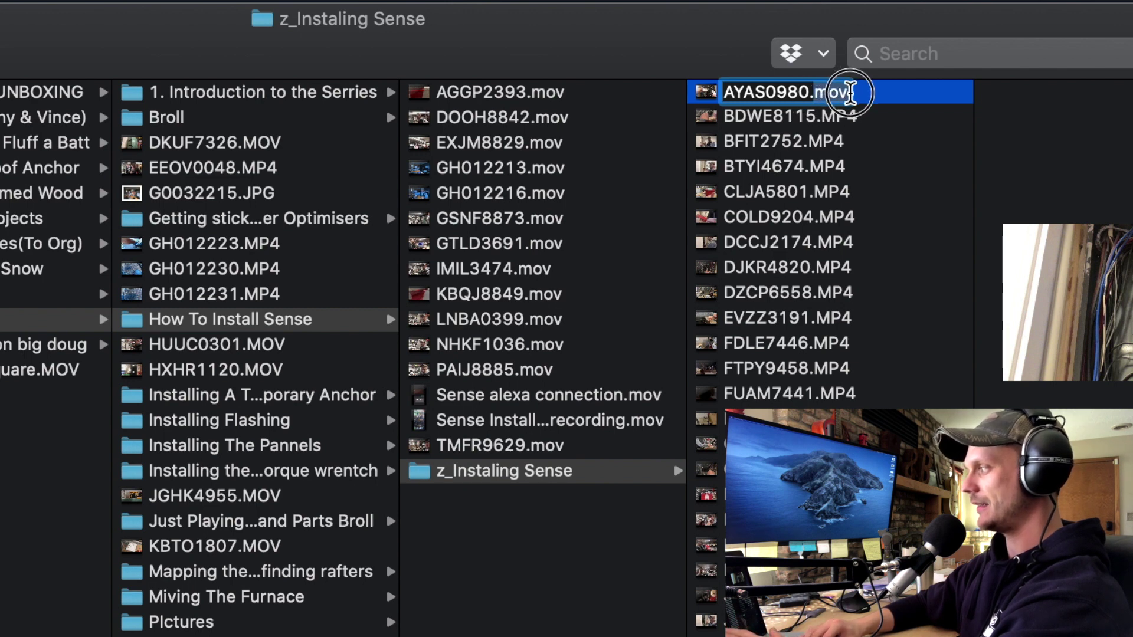
key(super+c)
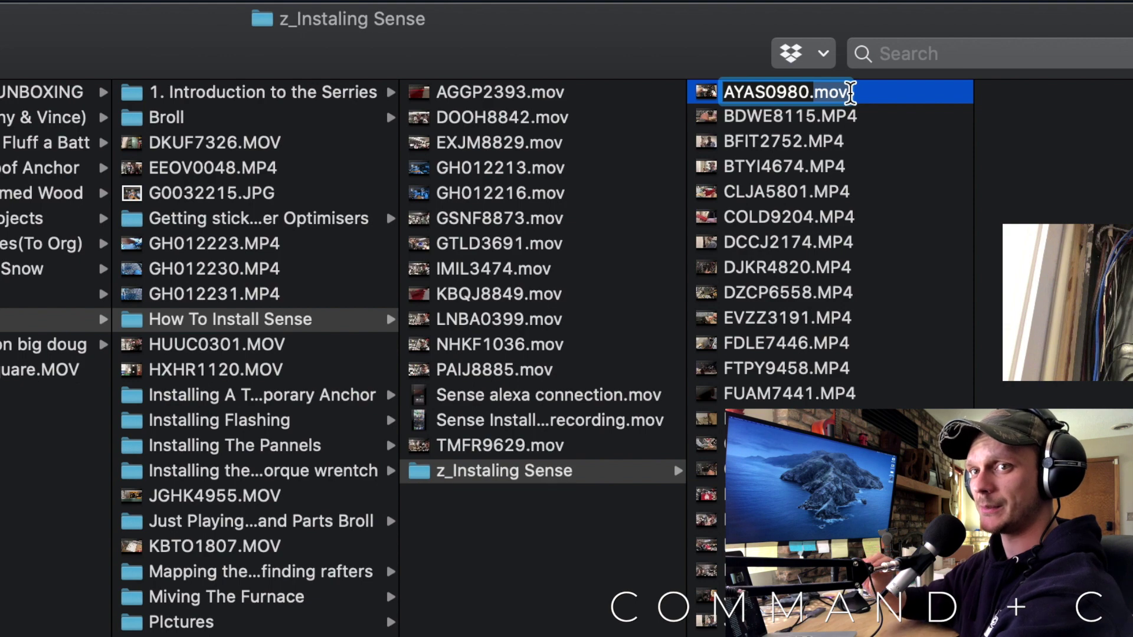
click(898, 125)
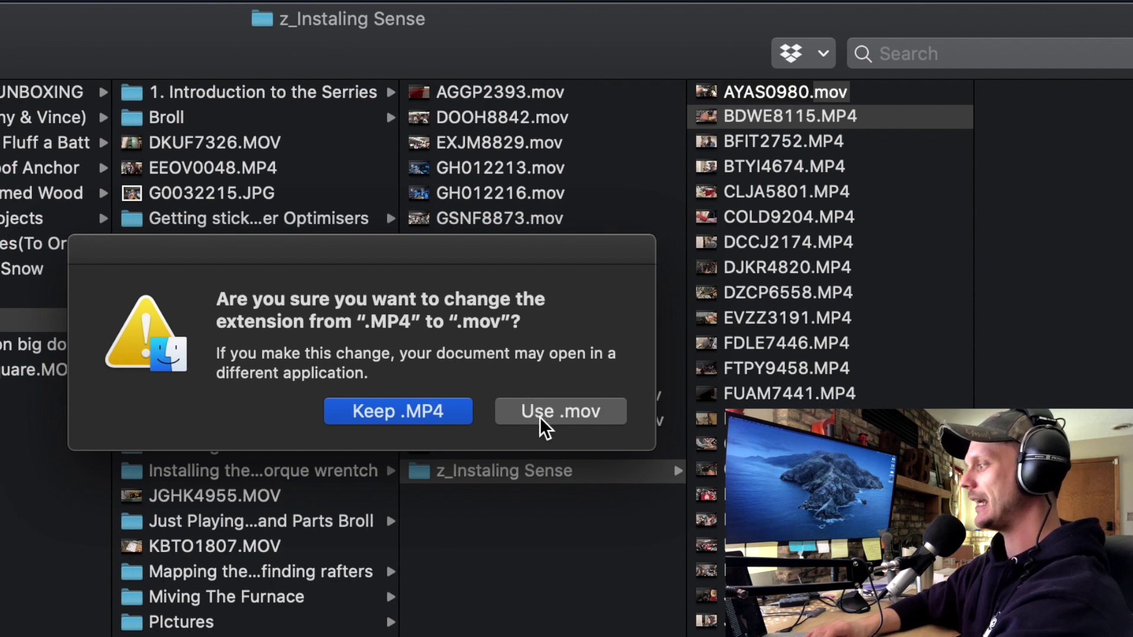
click(544, 417)
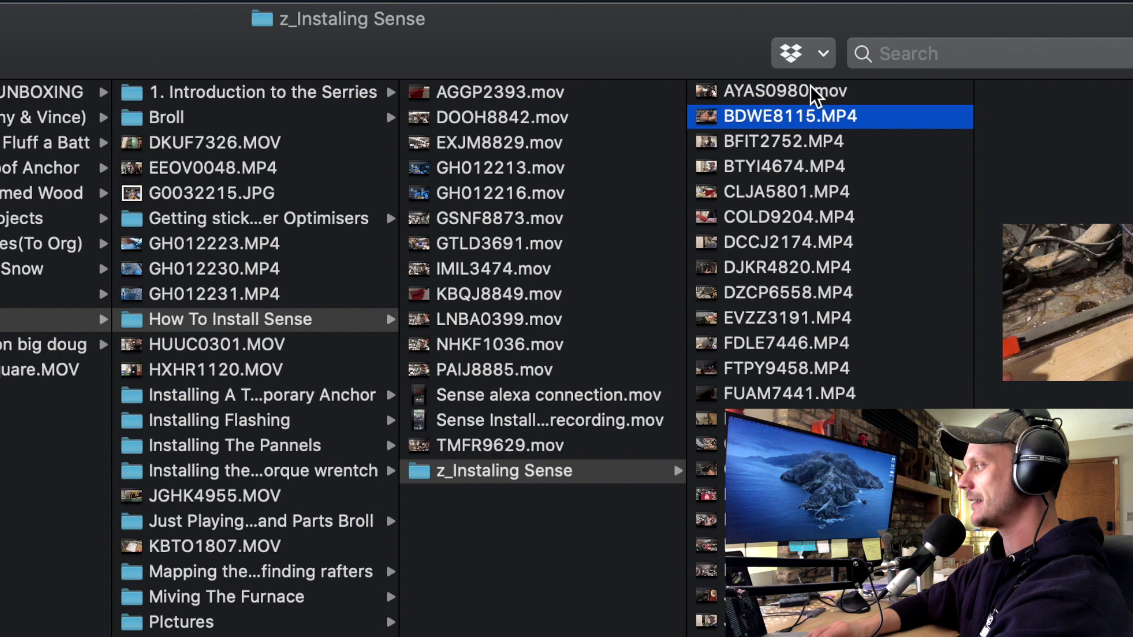
Rename BDWE8115.MP4 to BDWE8115.mov and confirm the extension change
right_click(833, 119)
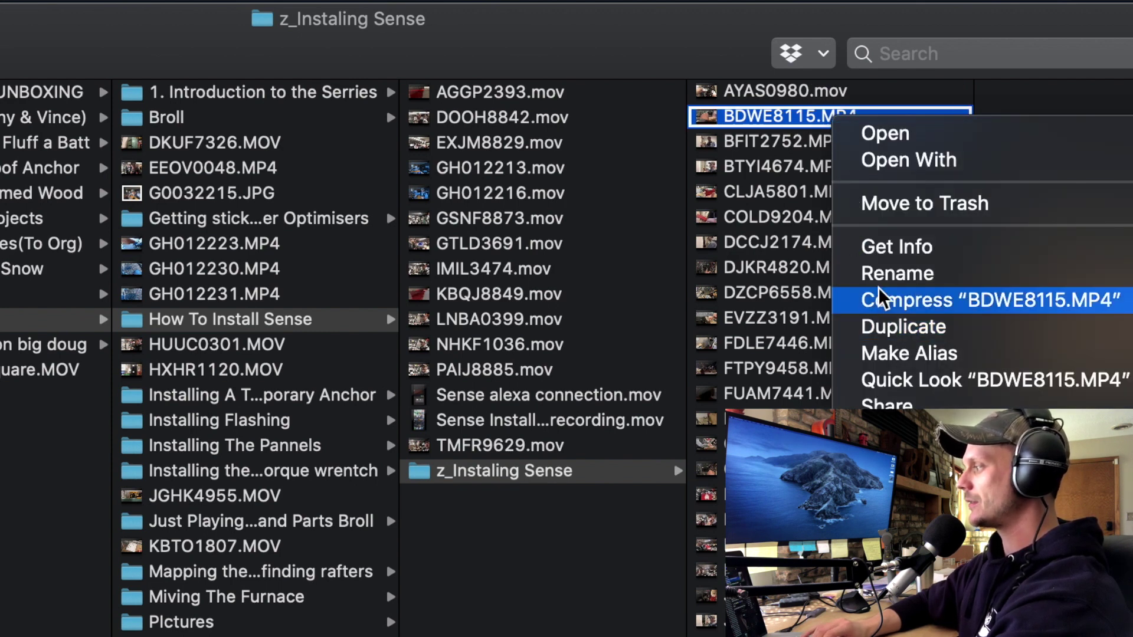
click(897, 274)
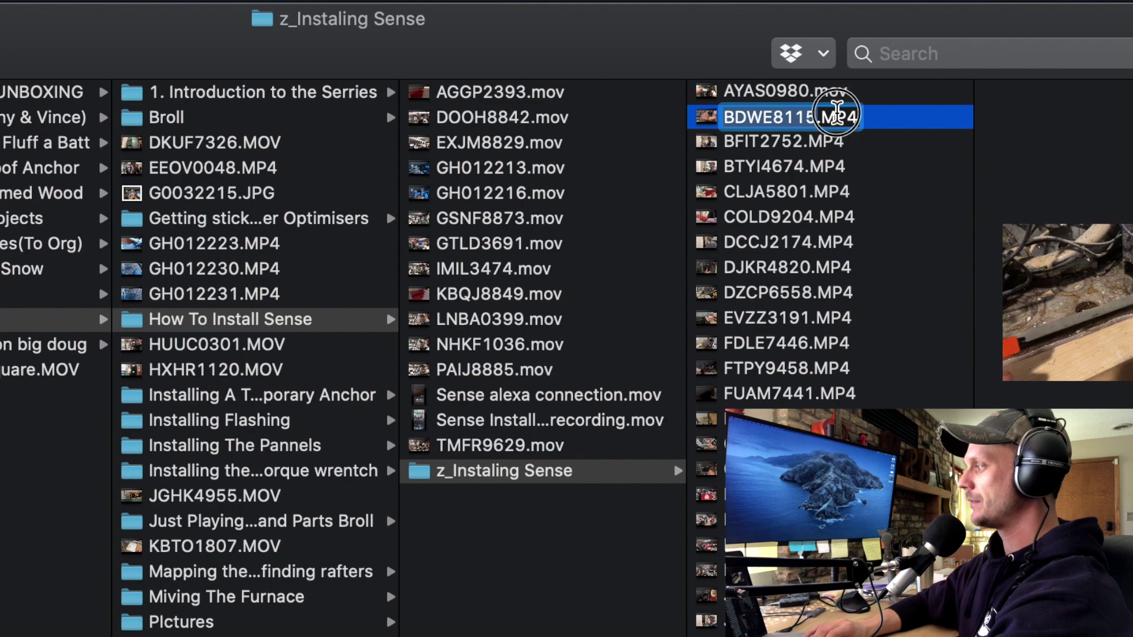
click(839, 116)
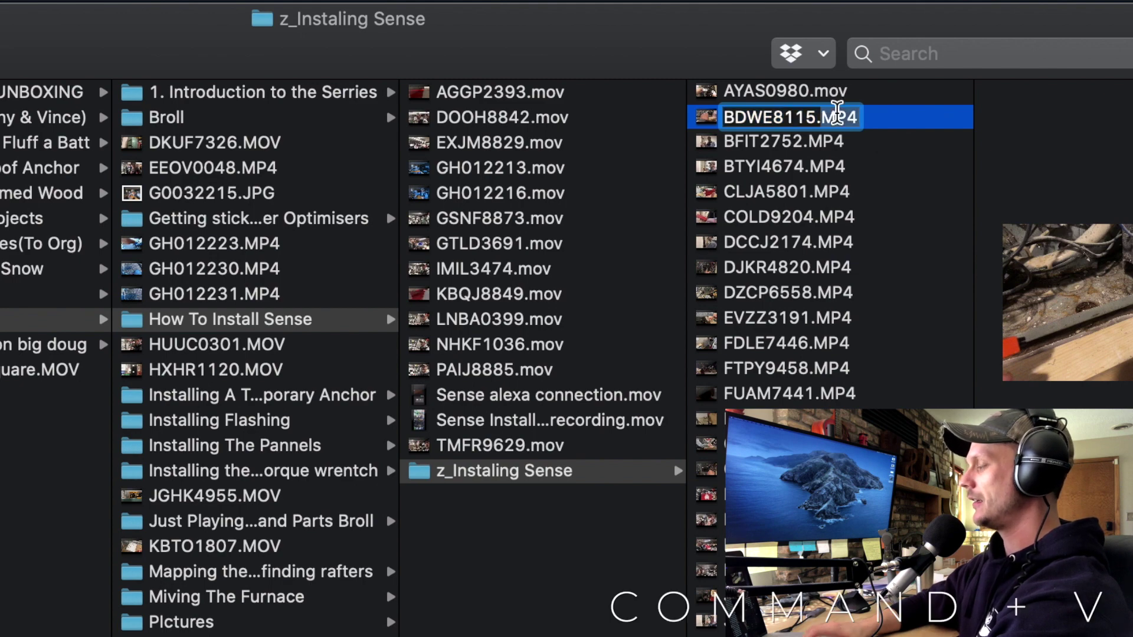
key(Return)
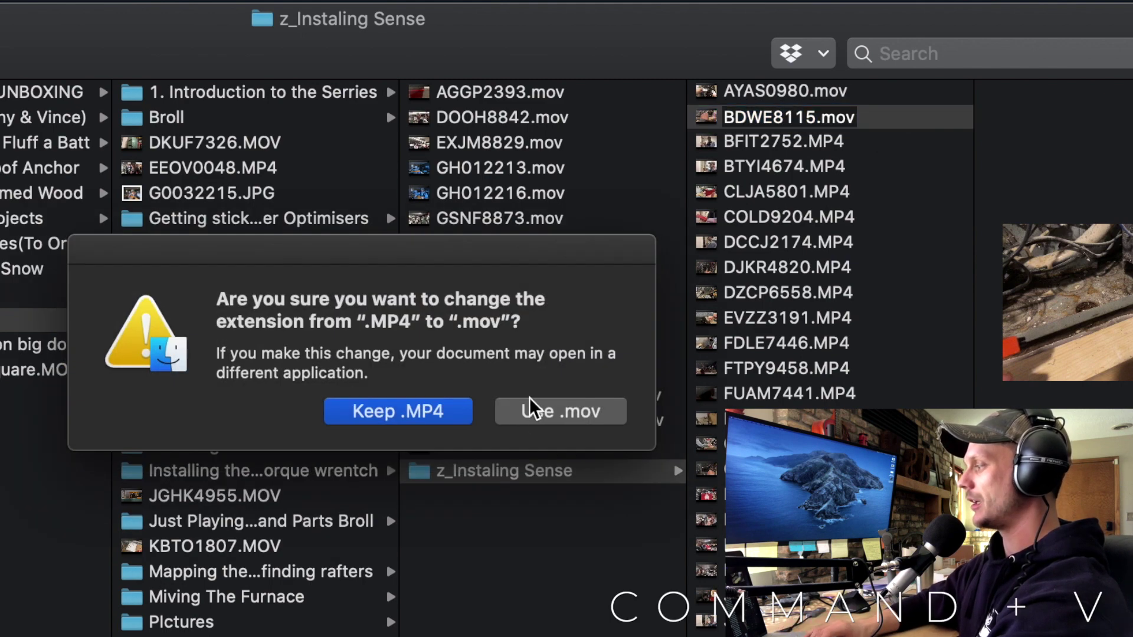
click(531, 415)
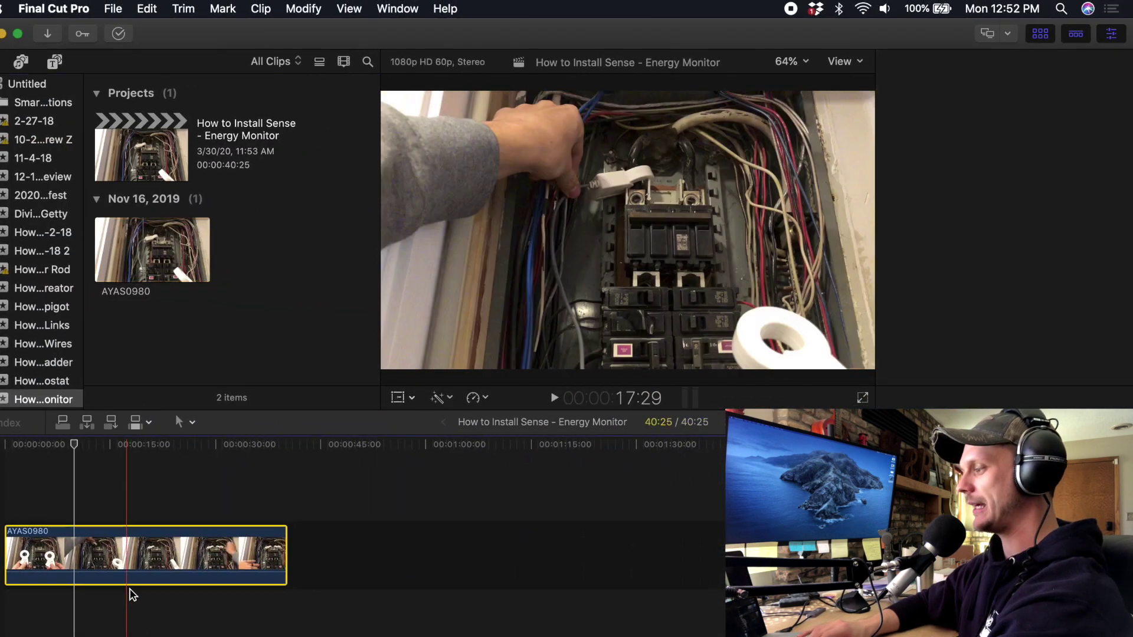
Delete AYAS0980 from the timeline and move its media to the Trash
key(Delete)
right_click(175, 252)
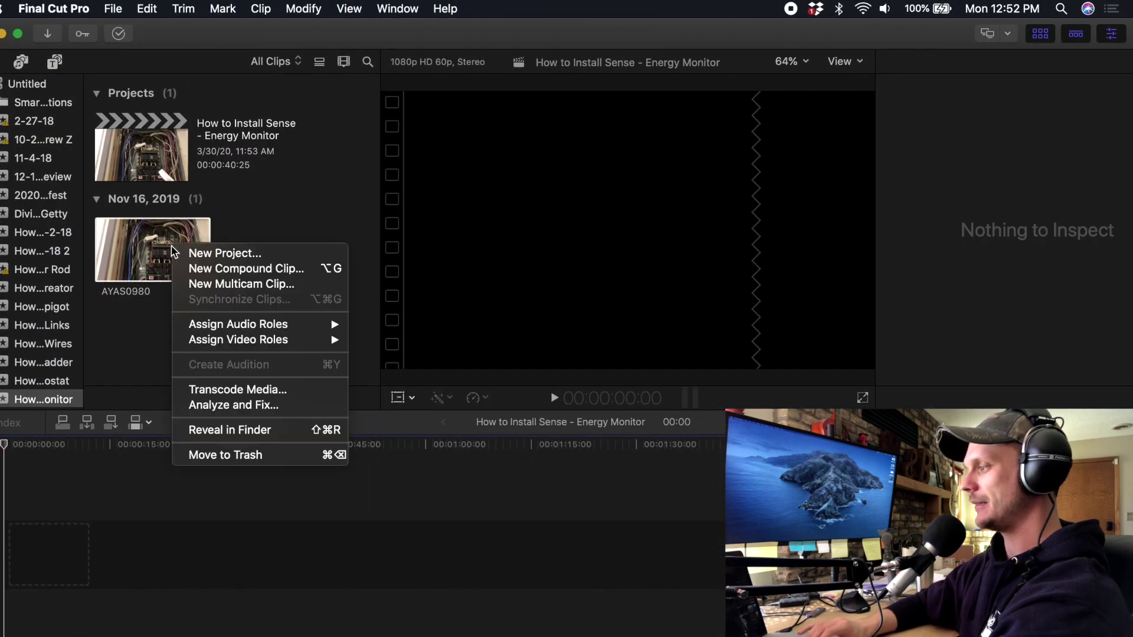
click(226, 455)
click(676, 255)
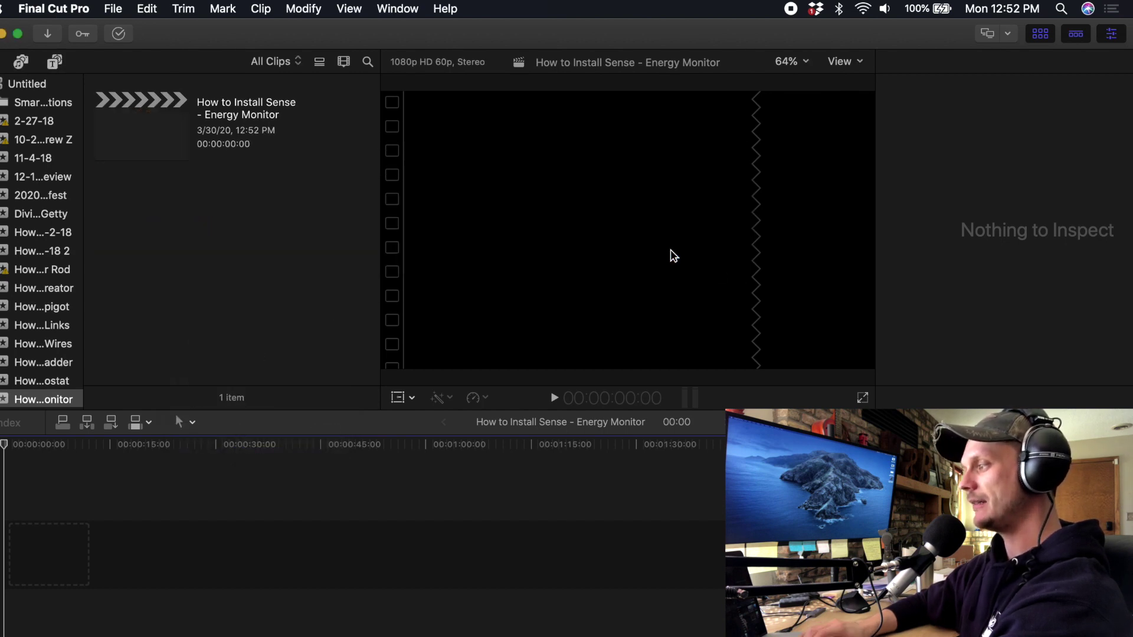
click(114, 10)
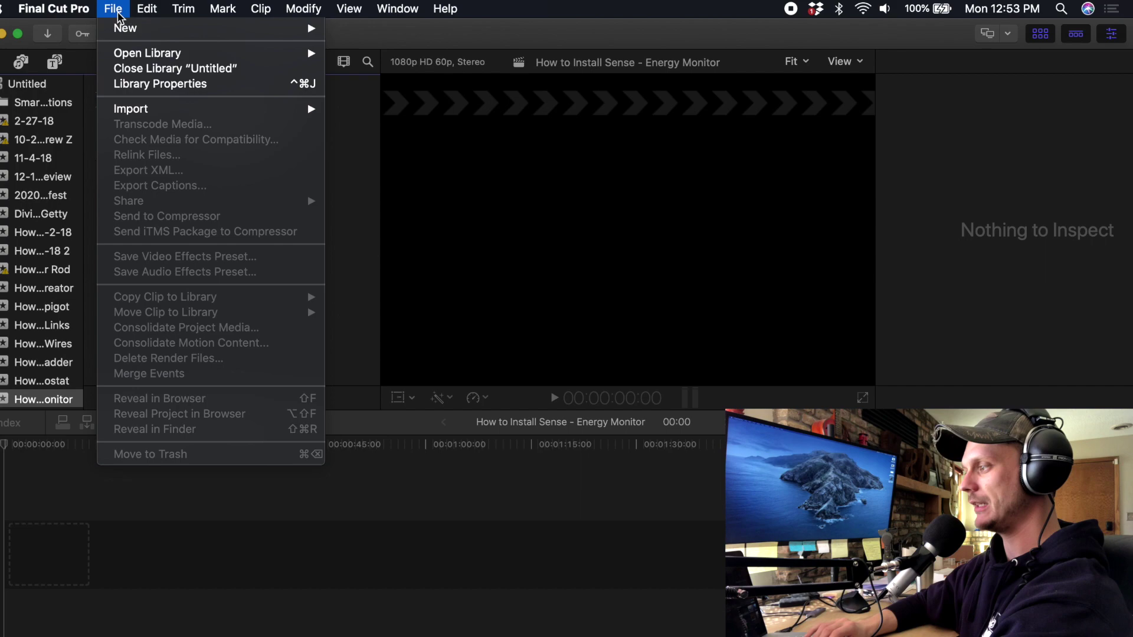
mouse_move(131, 109)
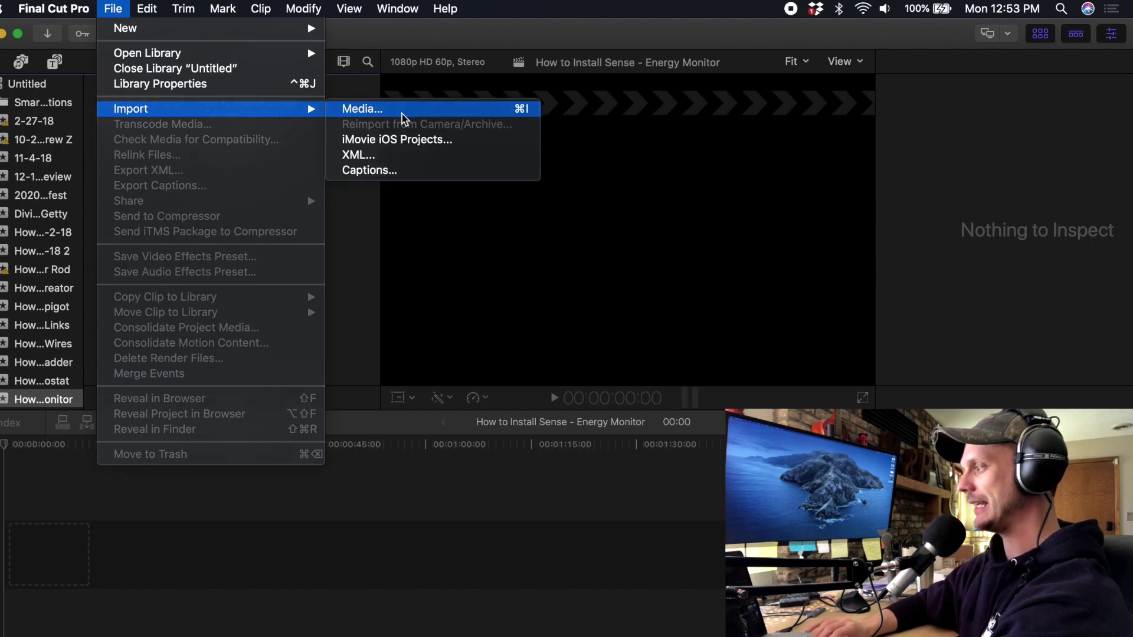
Import the renamed AYAS0980.mov from z_Instaling Sense into the event
click(402, 111)
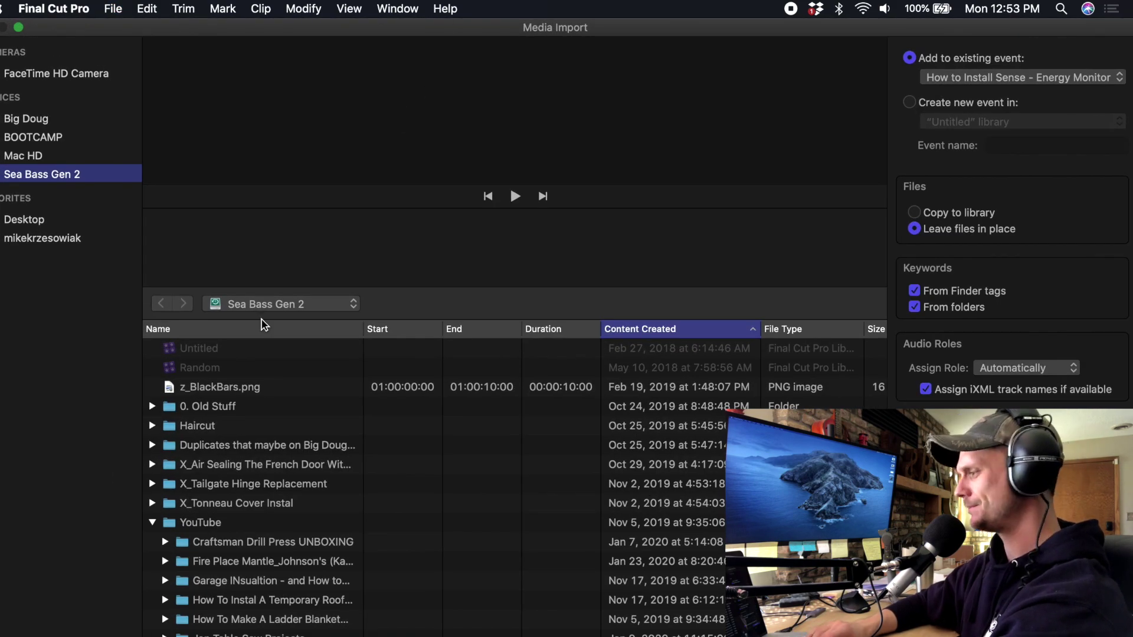
scroll(203, 483, down, 8)
scroll(202, 484, down, 8)
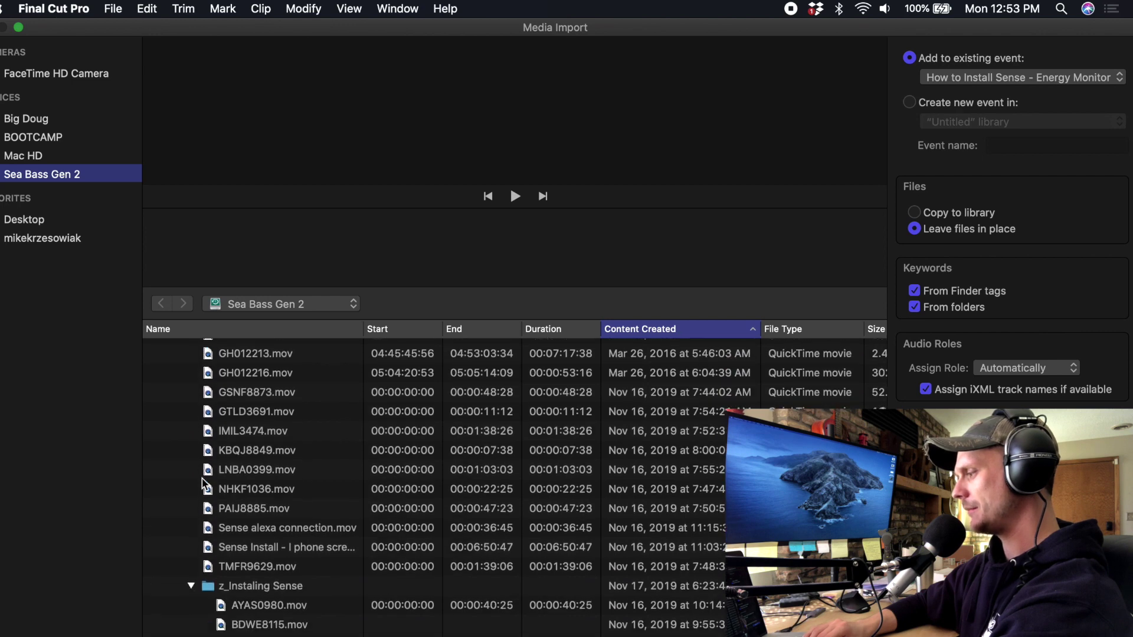
scroll(202, 483, down, 1)
click(244, 466)
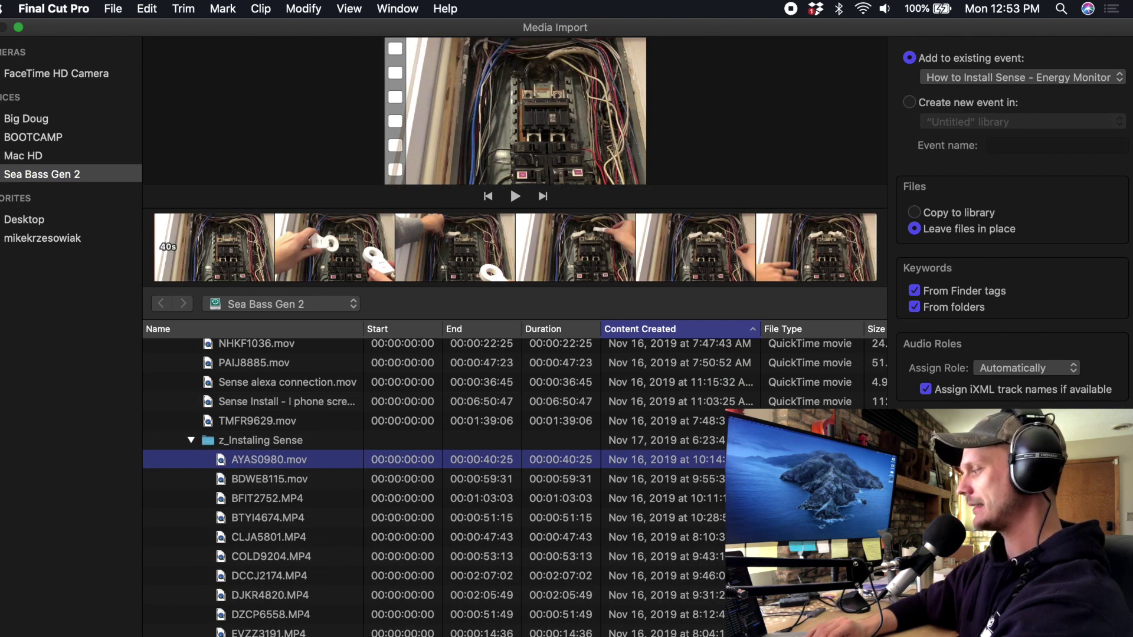
key(Return)
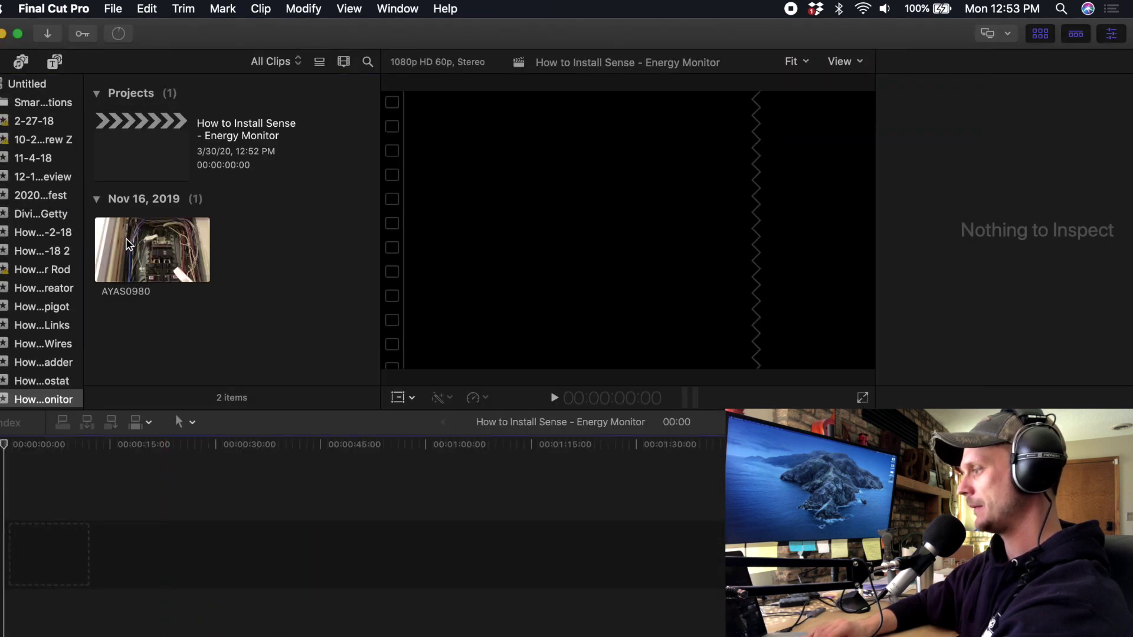
Add the re-imported AYAS0980 clip to the empty timeline and play it from the start
drag(150, 250, 133, 550)
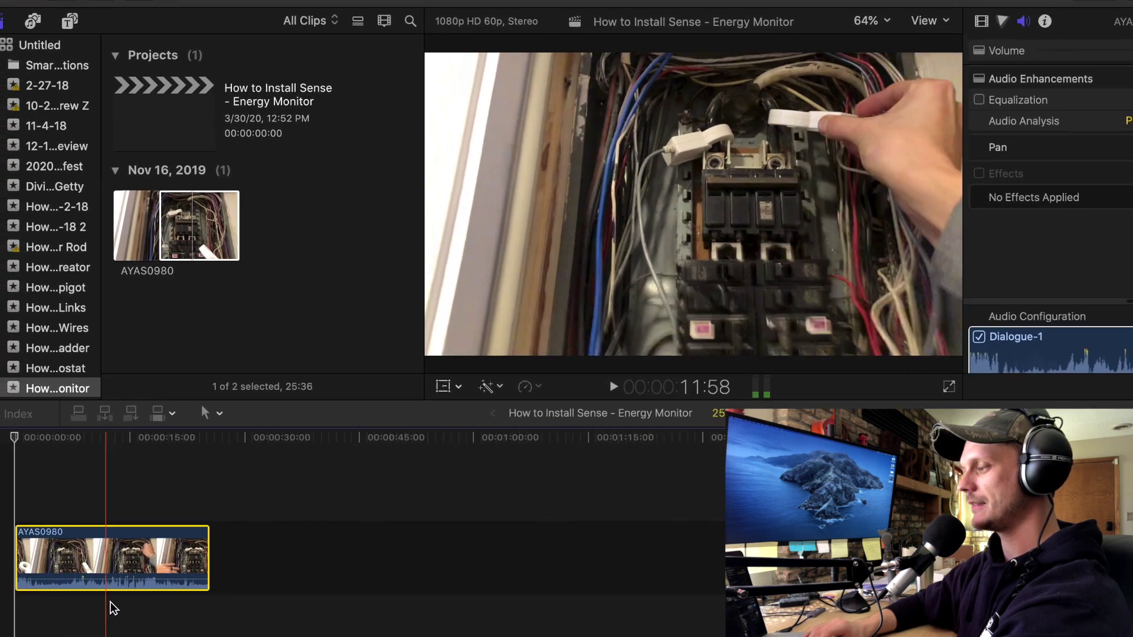
click(106, 608)
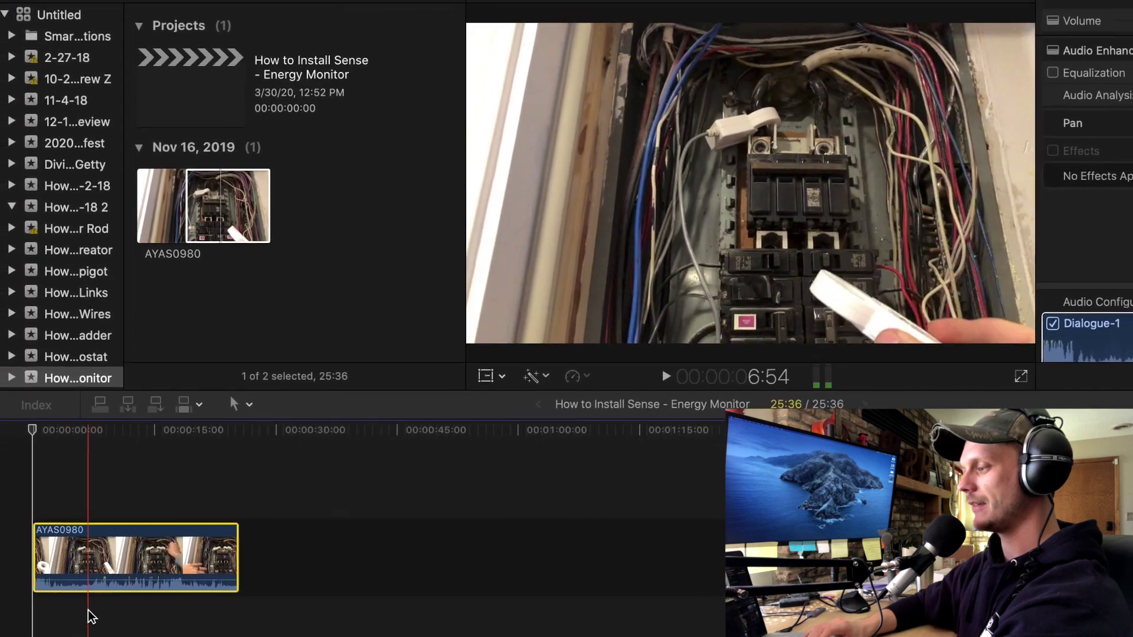
key(space)
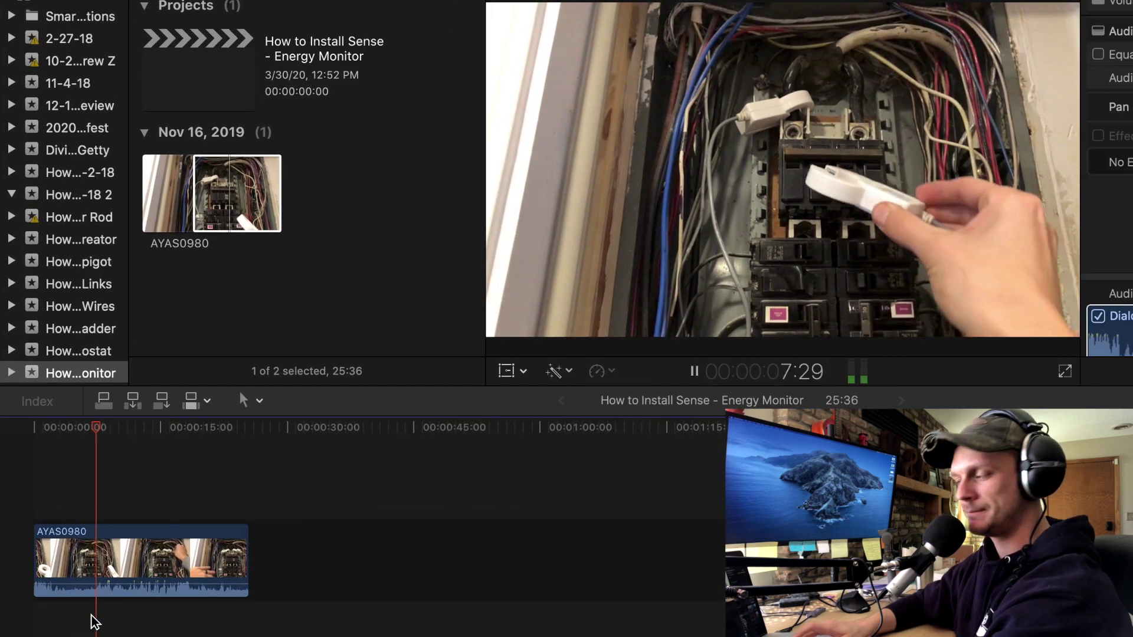